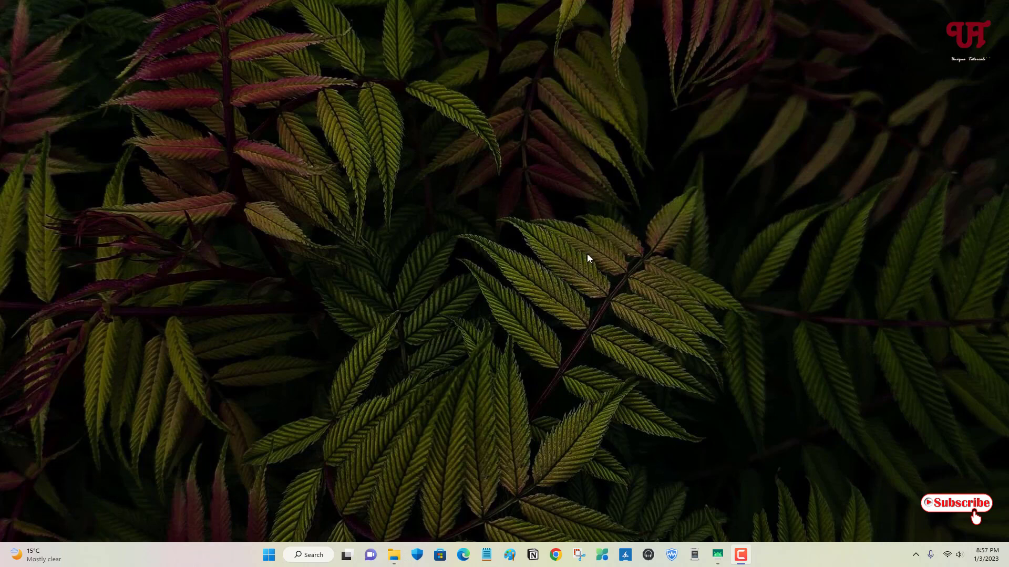
Step: Check in the additional Bluetooth settings that Bluetooth devices may find this PC, and close the settings
left_click(915, 555)
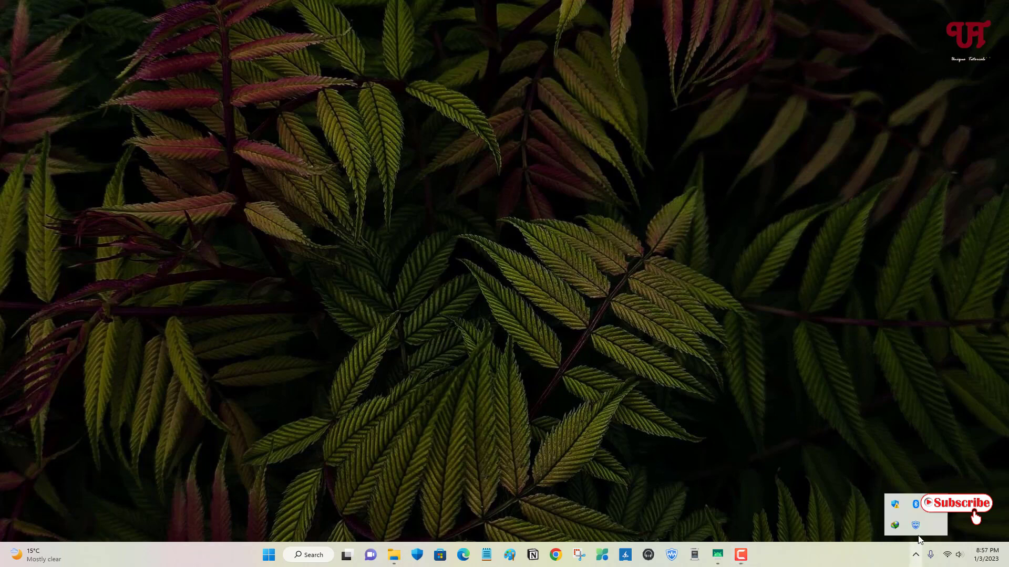
right_click(916, 505)
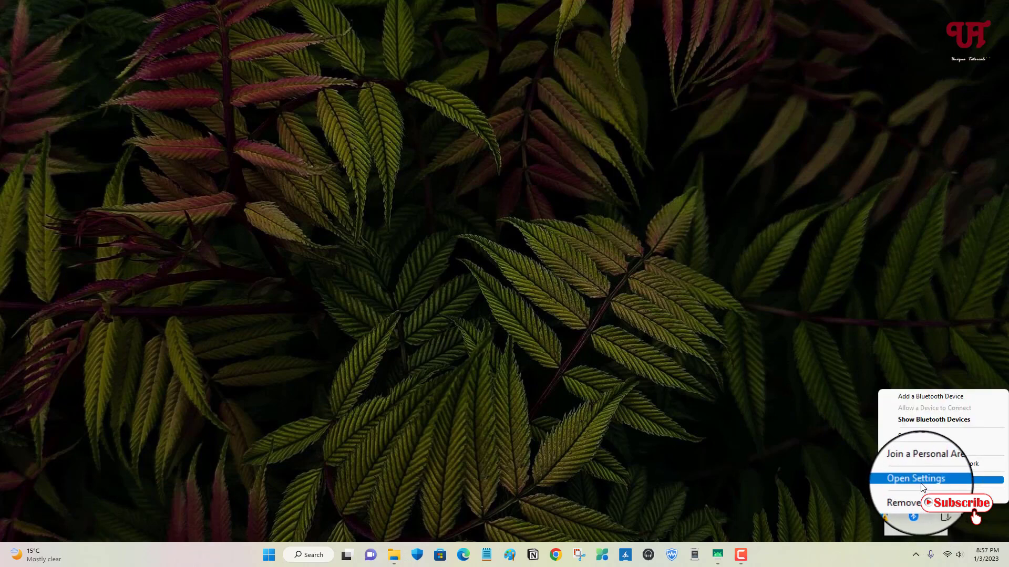
left_click(920, 483)
scroll(706, 342, "down", 10)
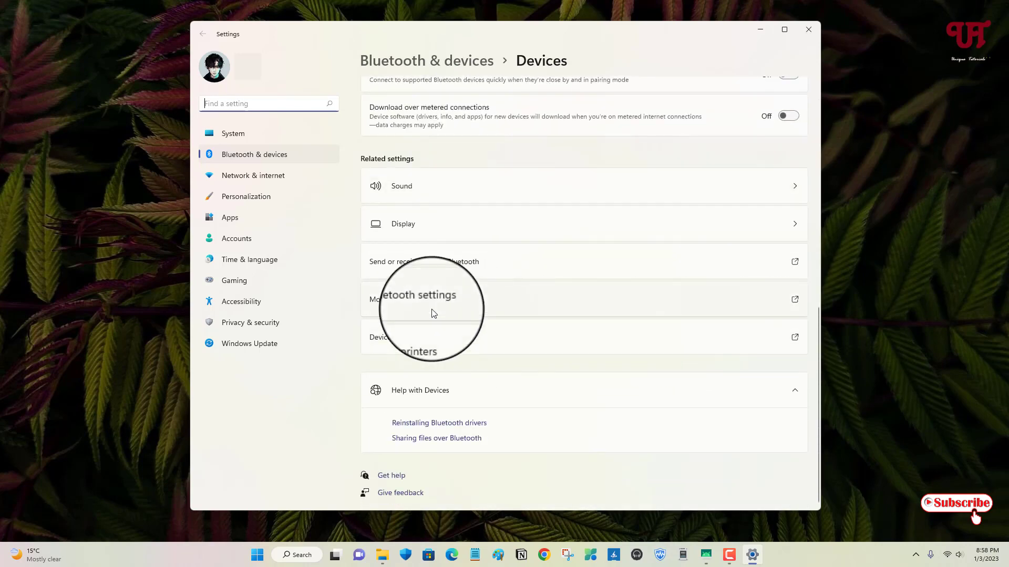
left_click(433, 313)
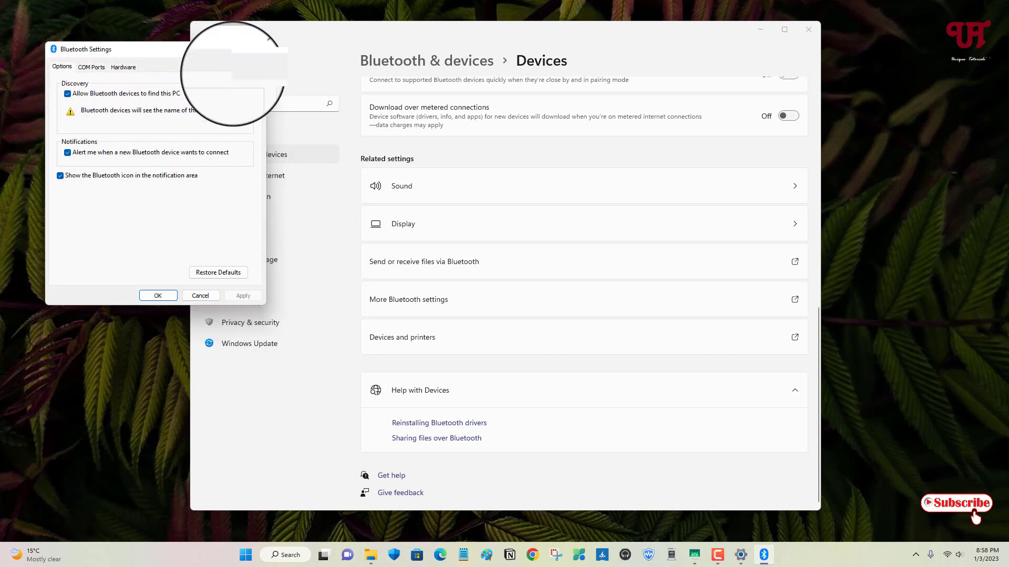
left_click(255, 49)
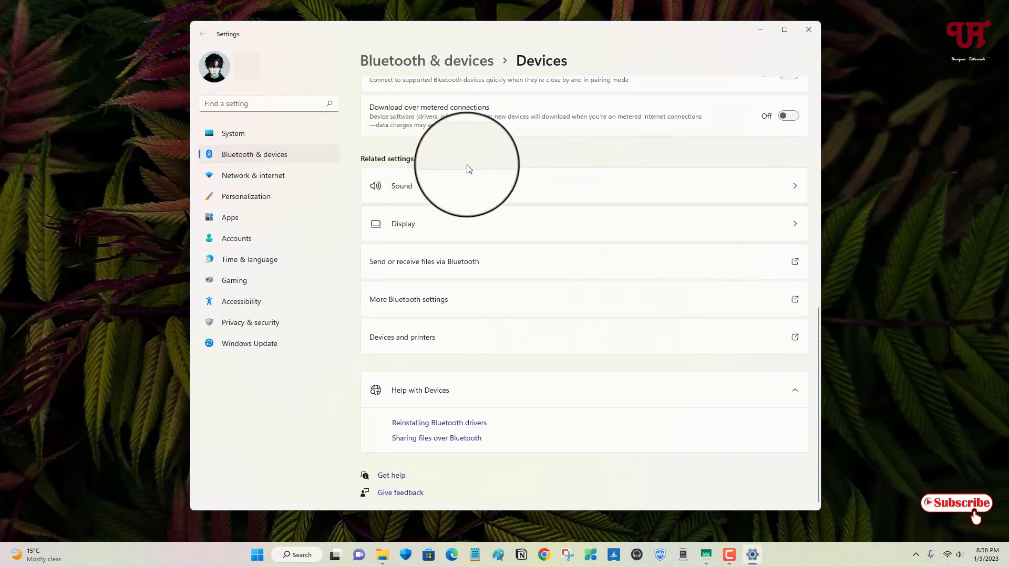
key("alt+F4")
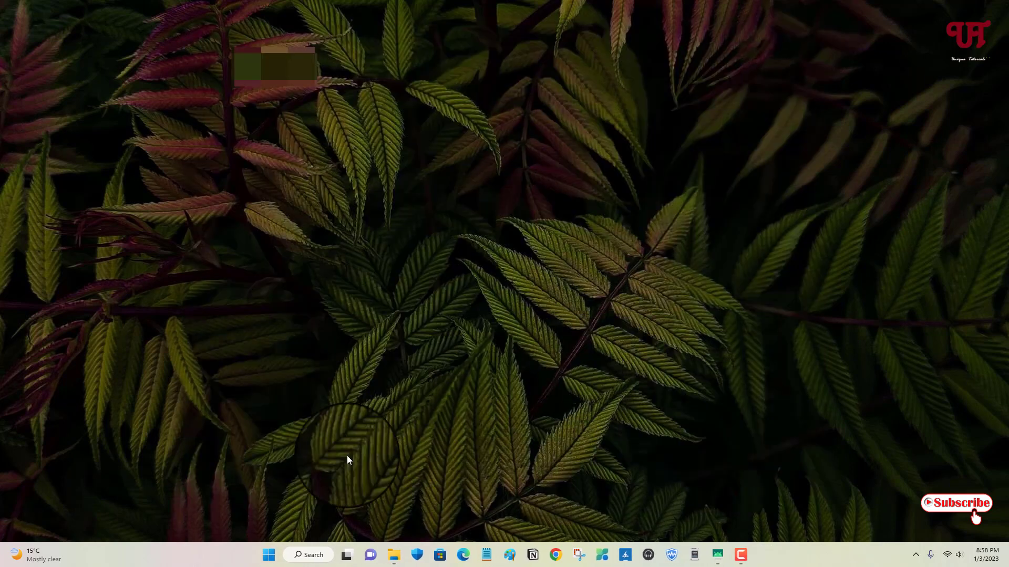
Step: Set Nearby sharing in the Windows system settings to Everyone nearby and close the settings
left_click(269, 554)
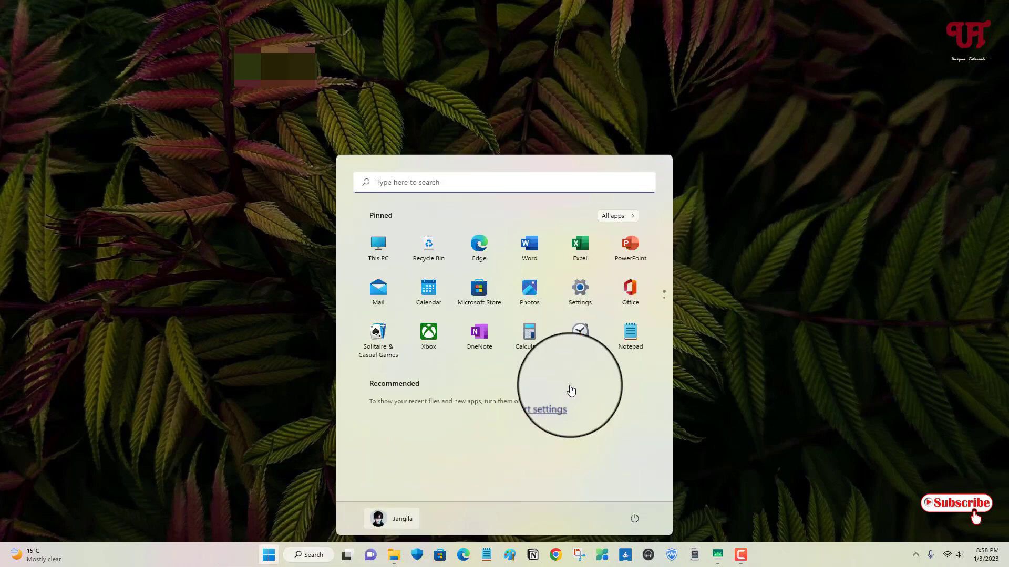
left_click(585, 299)
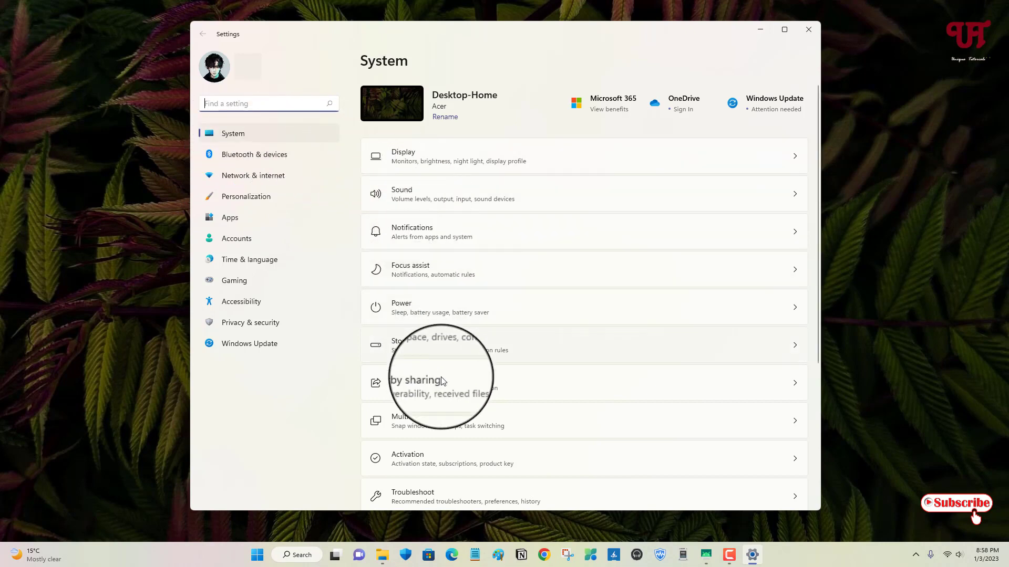
left_click(410, 384)
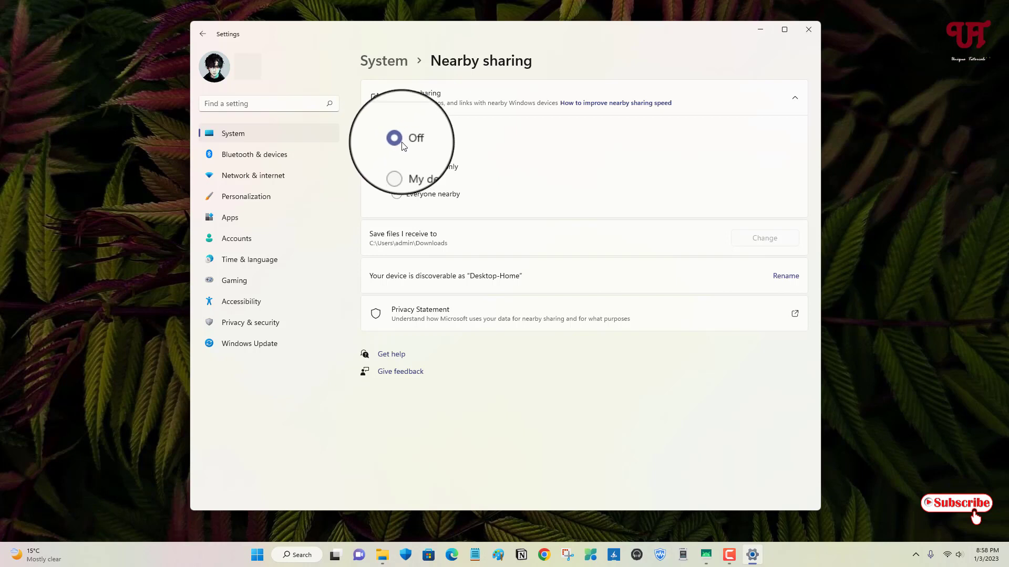
left_click(397, 198)
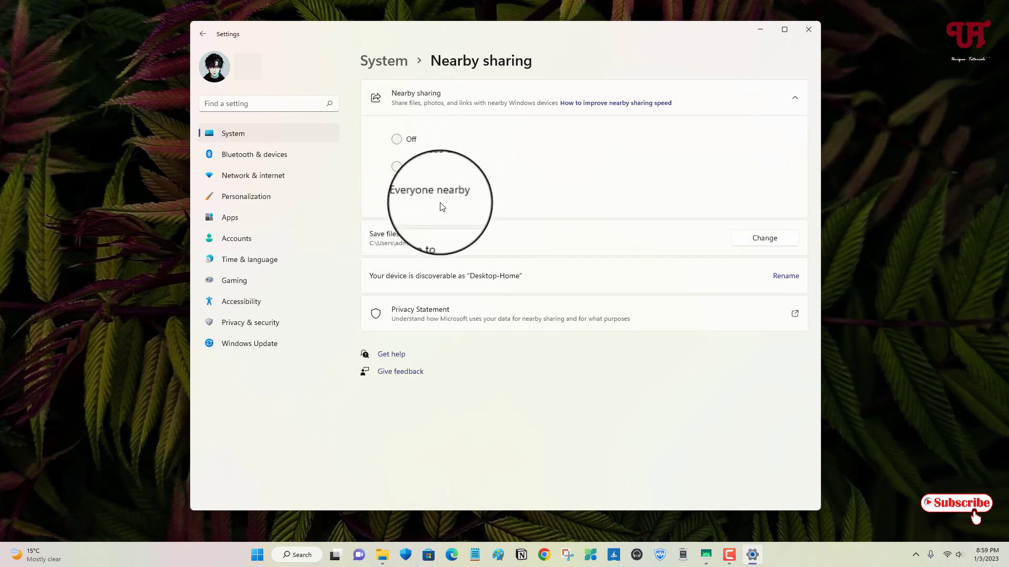
left_click(806, 29)
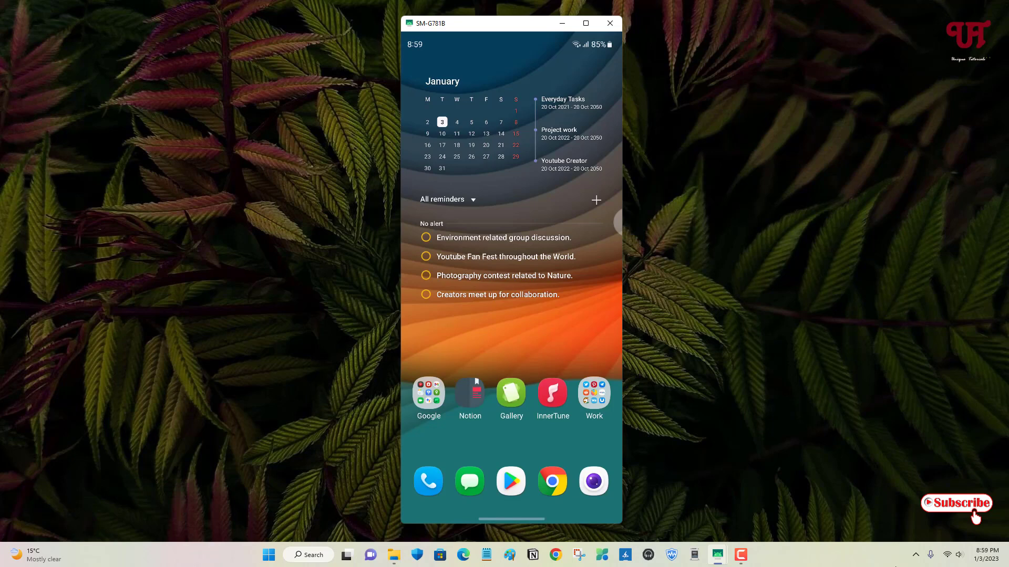
Step: Find Nearby Sharing Windows 10 / 11 (Beta) by ShortDevelopment in the phone's Play Store and install it
left_click(510, 481)
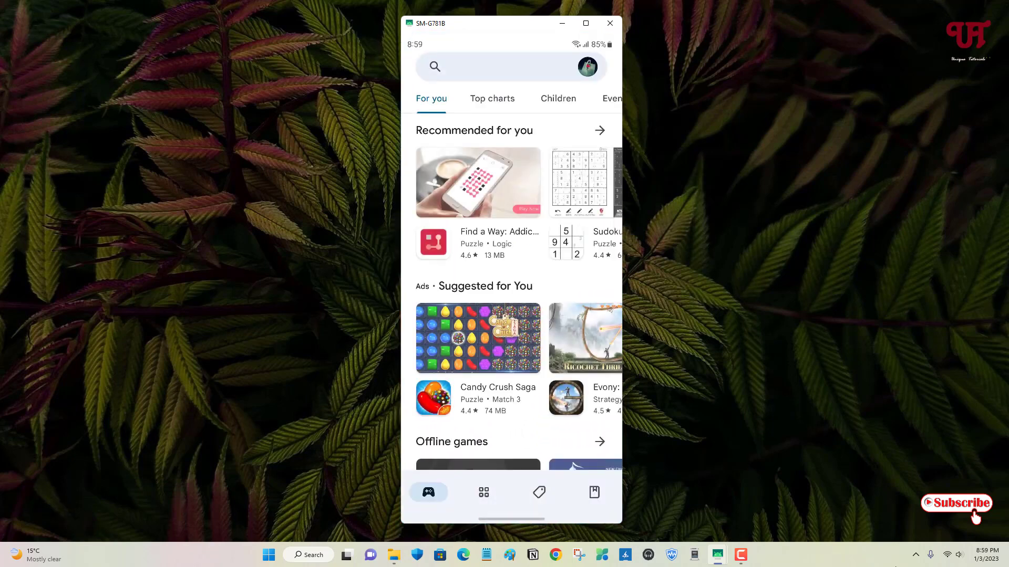
left_click(502, 62)
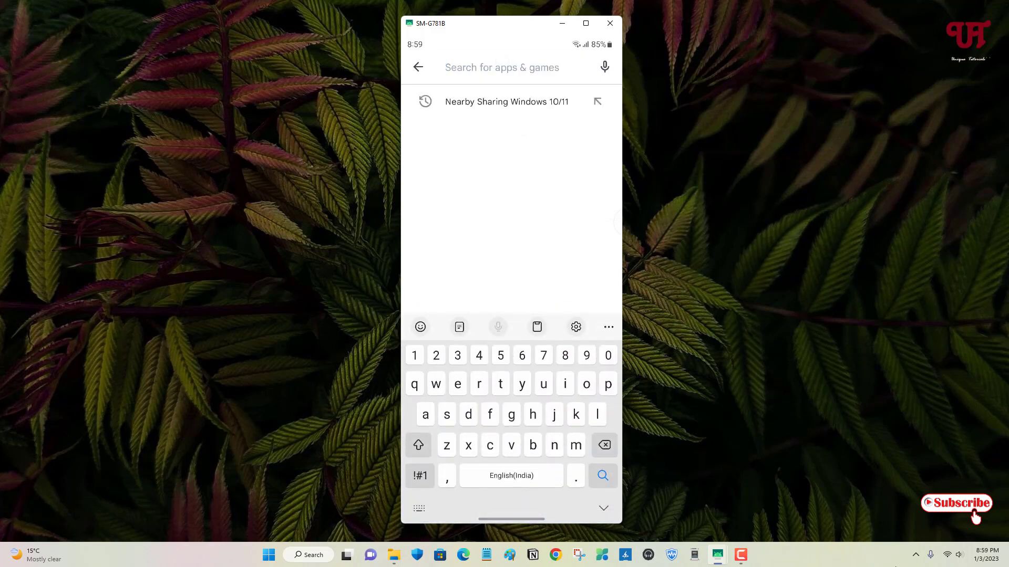
left_click(538, 100)
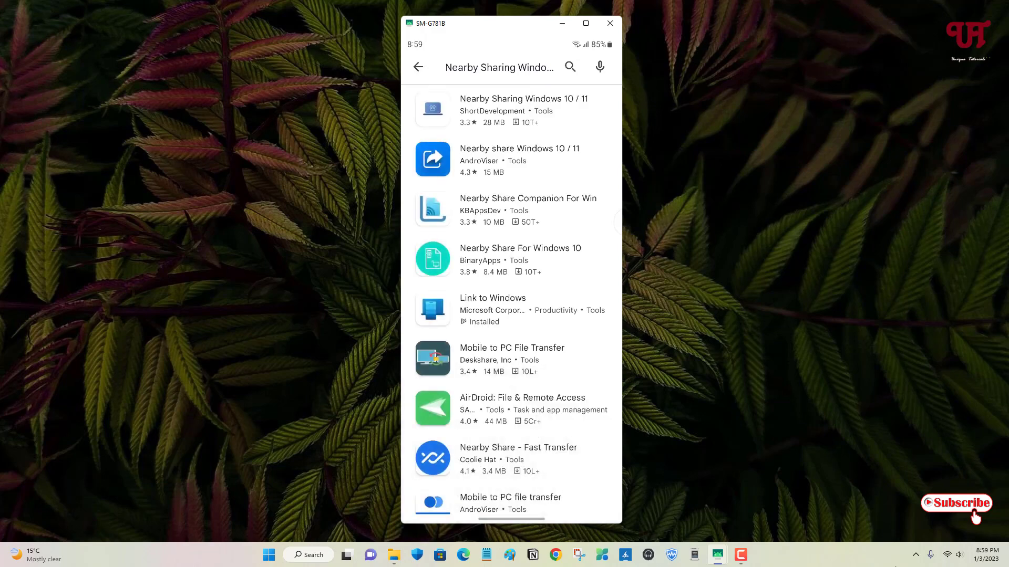
left_click(523, 110)
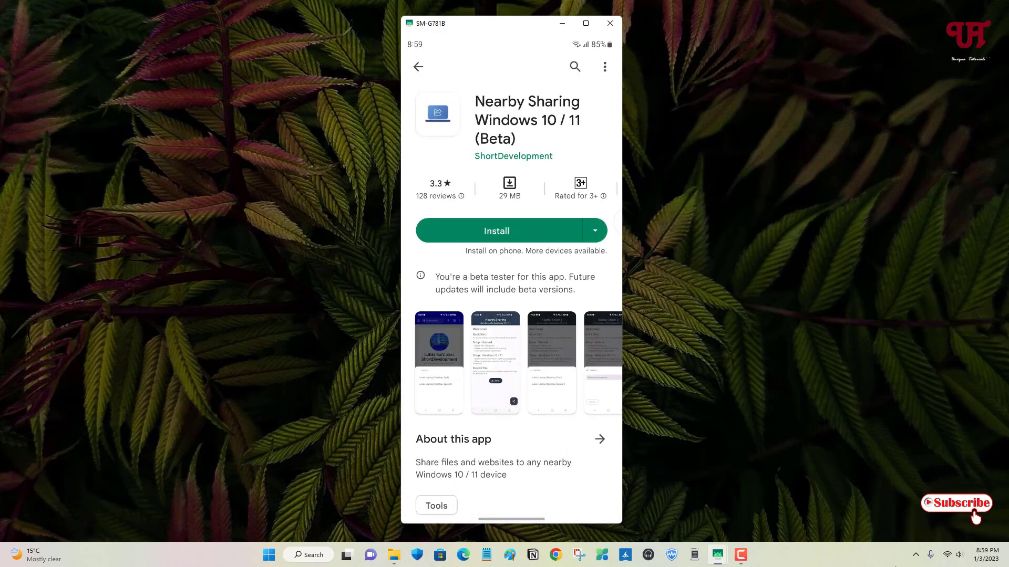
left_click(497, 231)
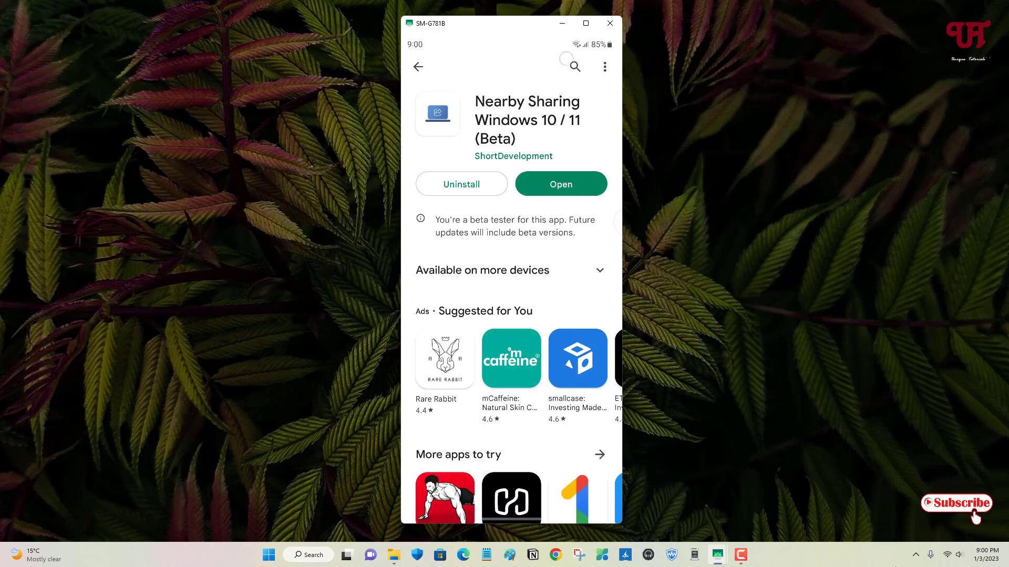
Step: Check the phone's paired Bluetooth devices and open the newly installed Nearby Sharing app
key("alt+n")
key("alt+n")
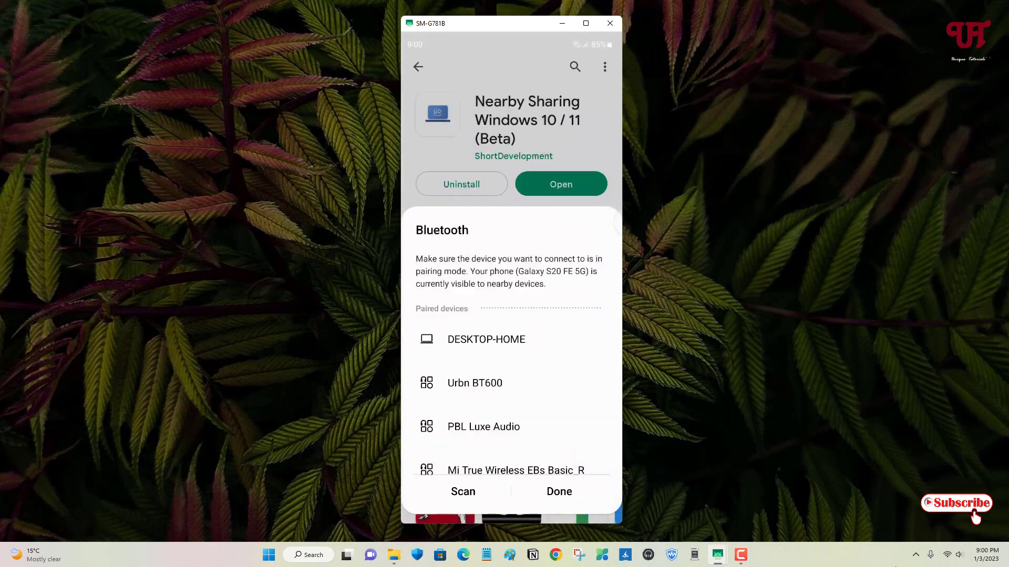
left_click(576, 180)
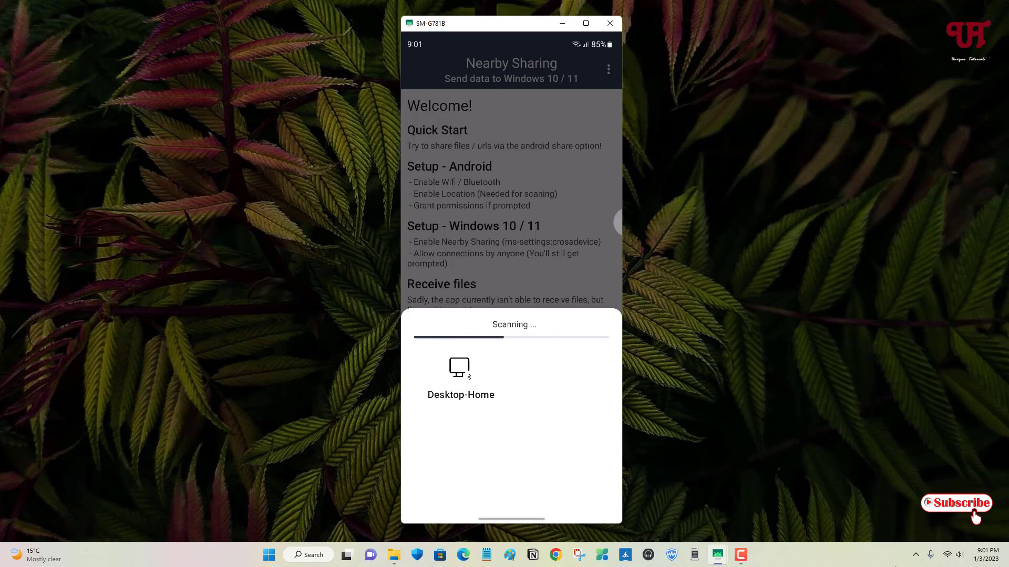
Step: Send the JPG picture from the phone to Desktop-Home and accept saving it on the PC
left_click(465, 371)
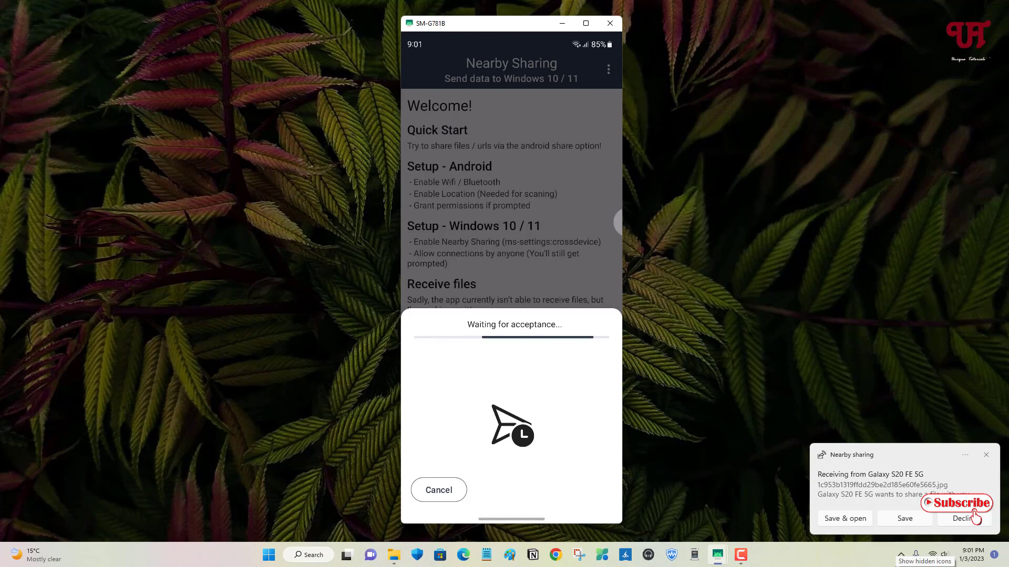
left_click(898, 523)
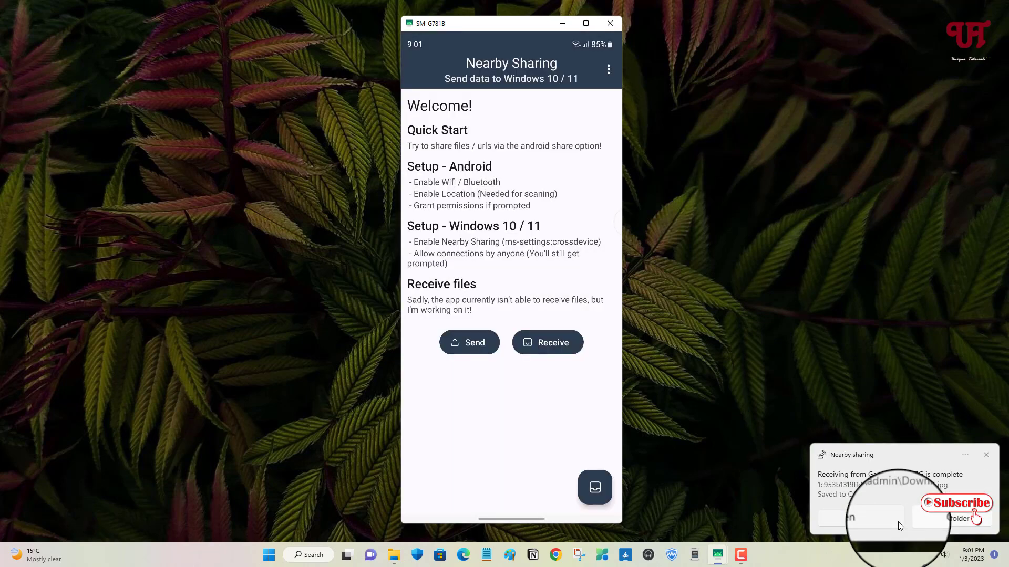
Step: Open the received picture from the Downloads folder to view it, and close the viewer and the folder
left_click(950, 519)
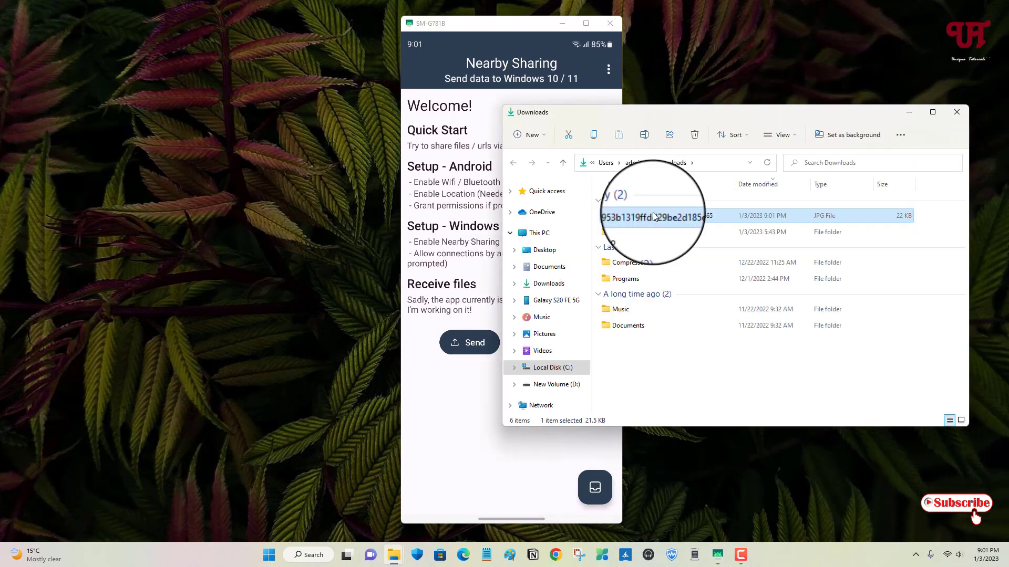
double_click(654, 217)
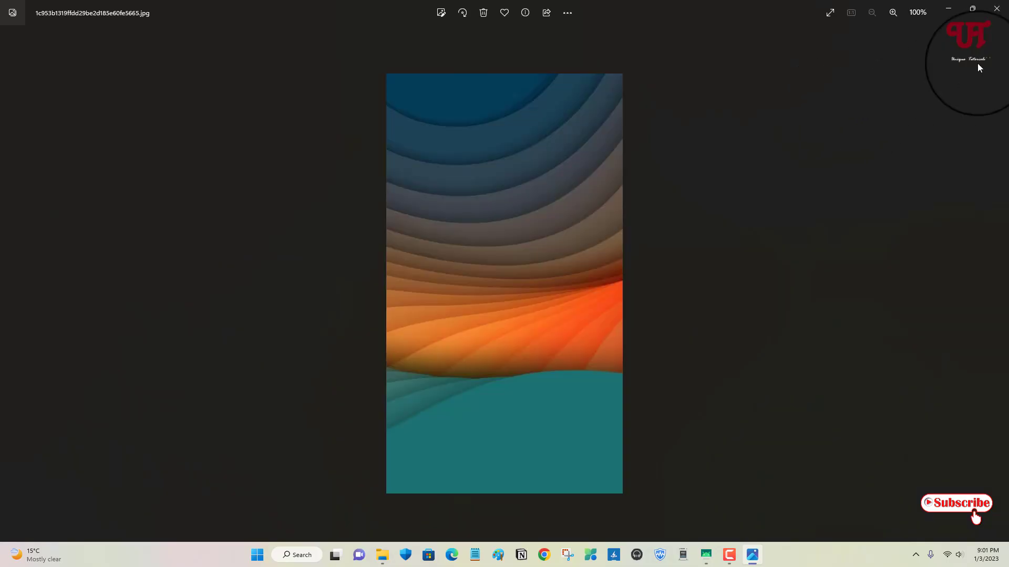
left_click(973, 8)
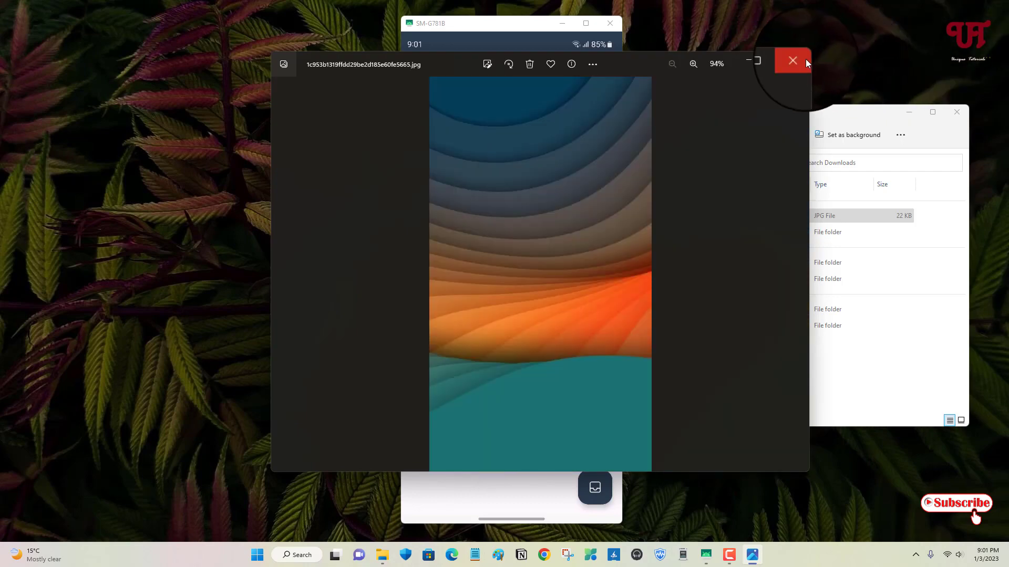
left_click(793, 60)
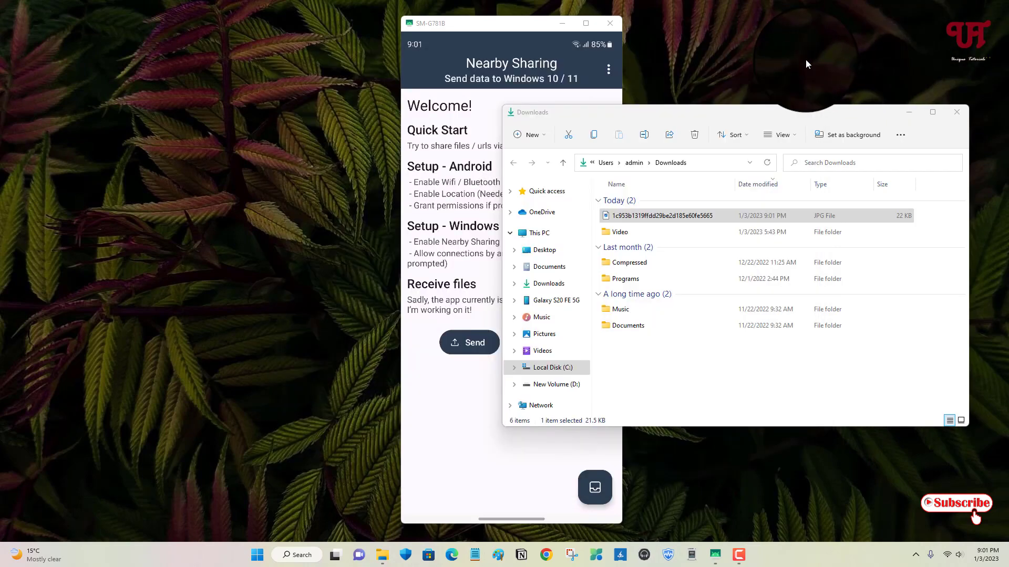
left_click(957, 112)
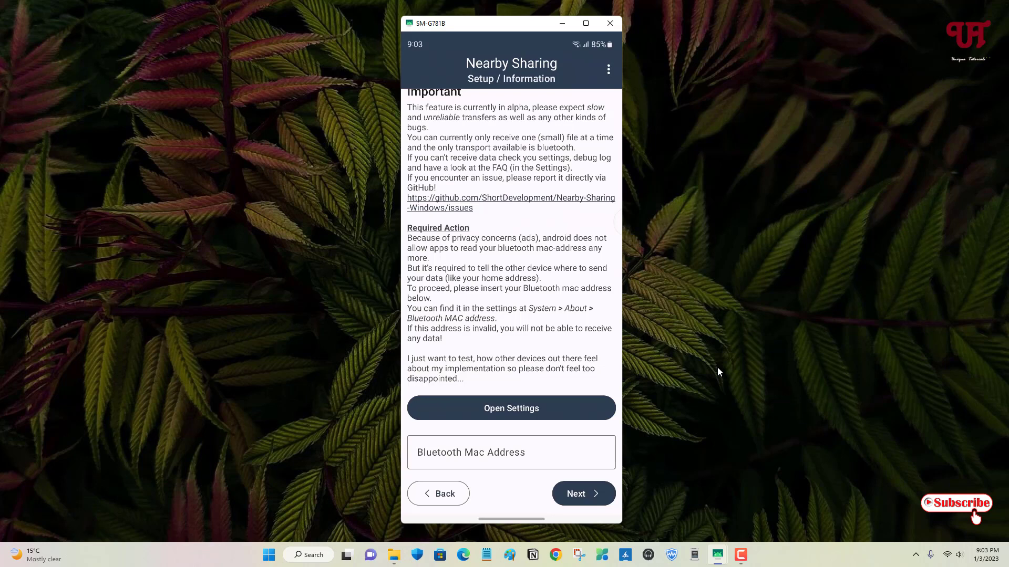
Step: Enter the phone's Bluetooth MAC address in the receive setup, and share picture 2 from Saved Pictures with Galaxy S20 FE 5G
type("3C")
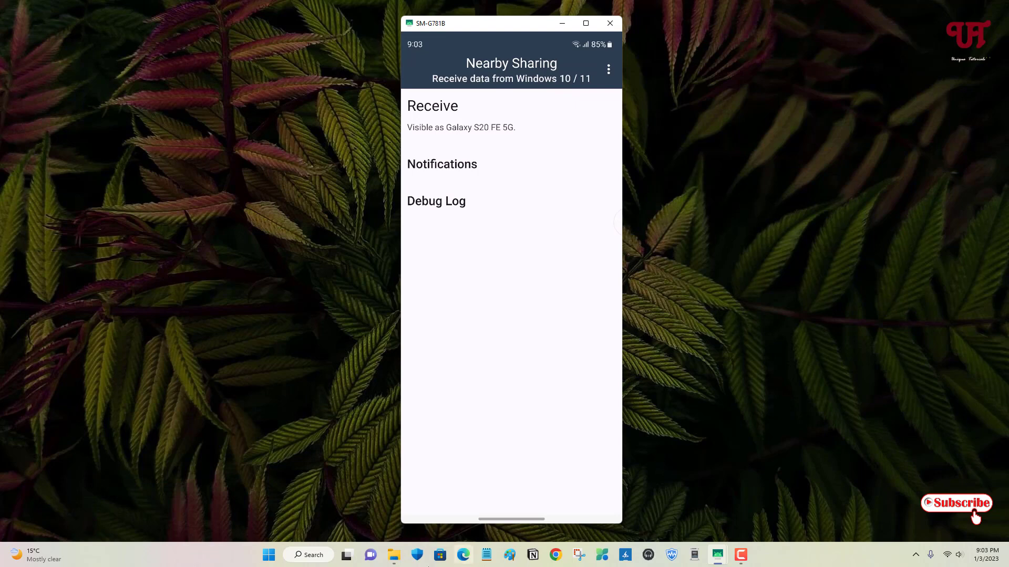
left_click(394, 555)
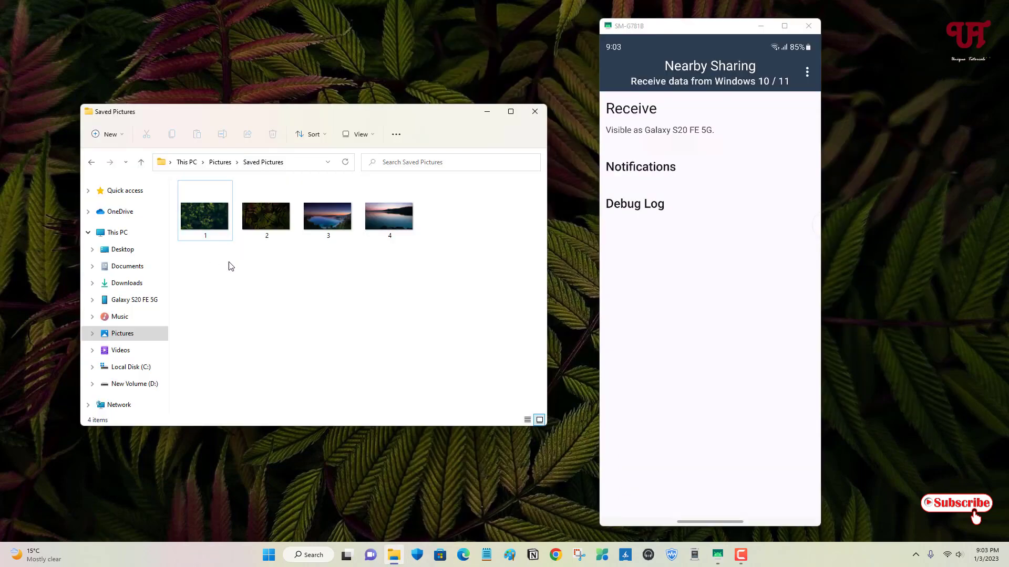
left_click(275, 222)
right_click(275, 223)
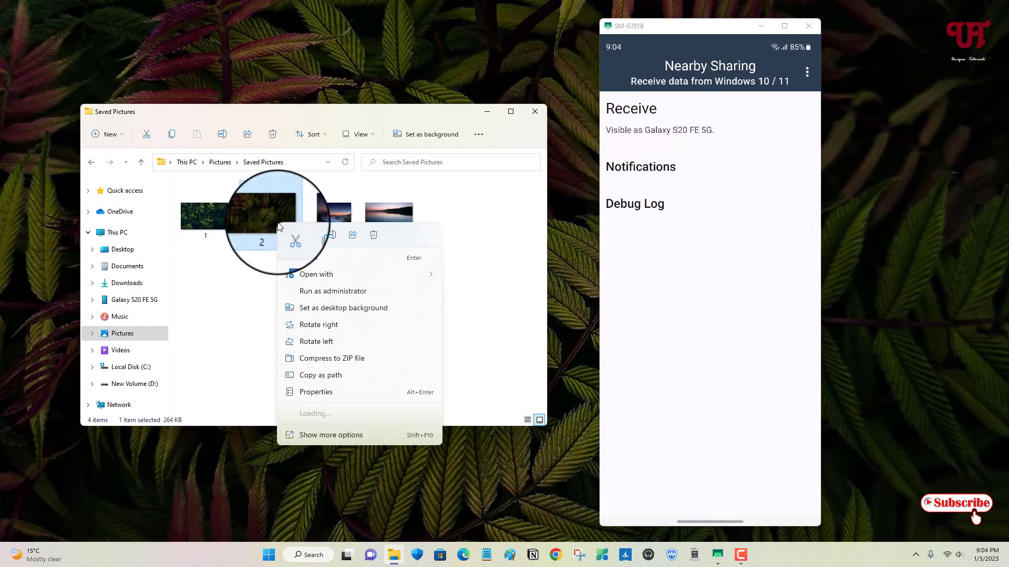
left_click(352, 237)
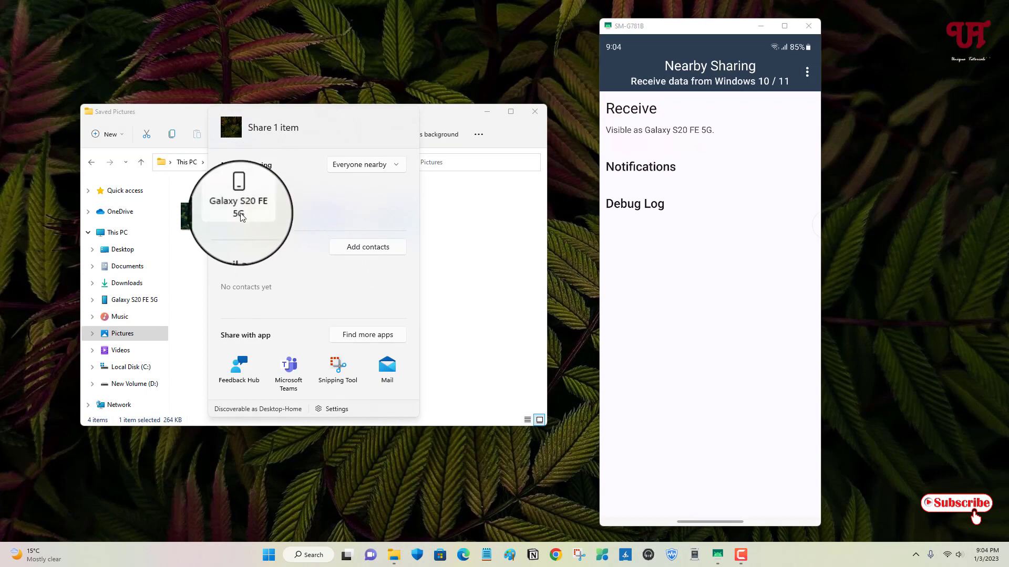
left_click(240, 210)
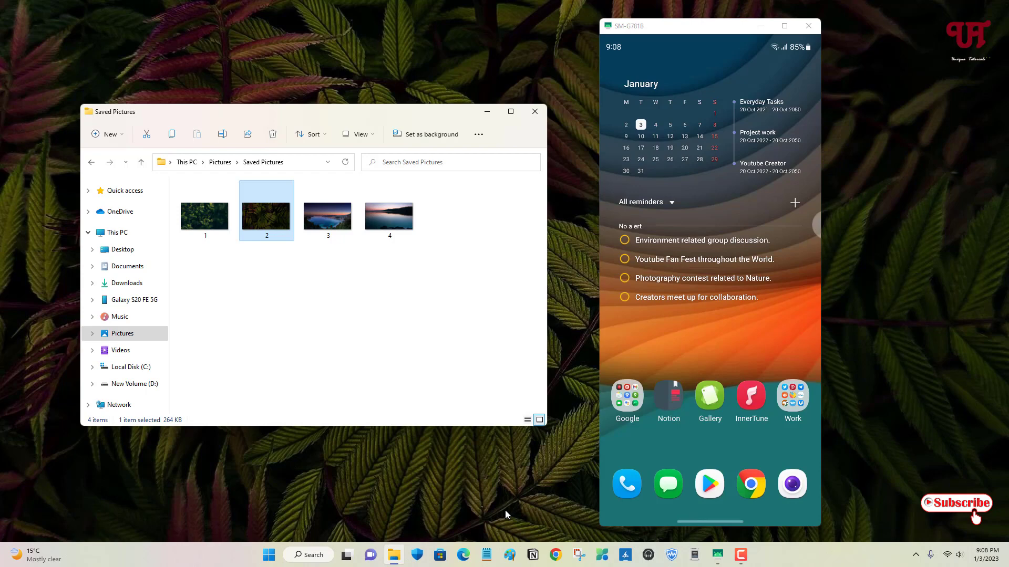
Step: Close the phone mirroring window and the Saved Pictures folder
left_click(808, 27)
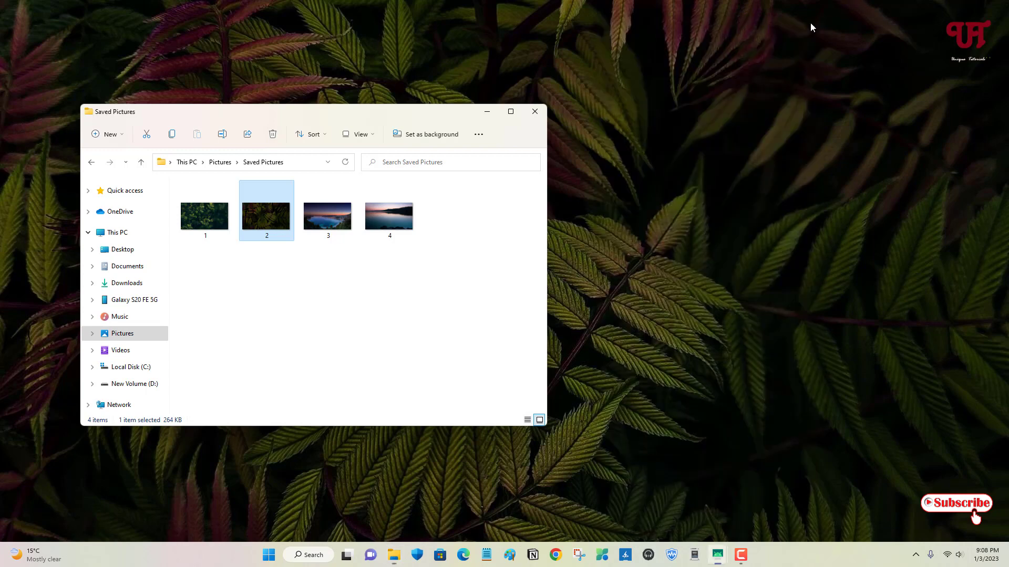
left_click(535, 111)
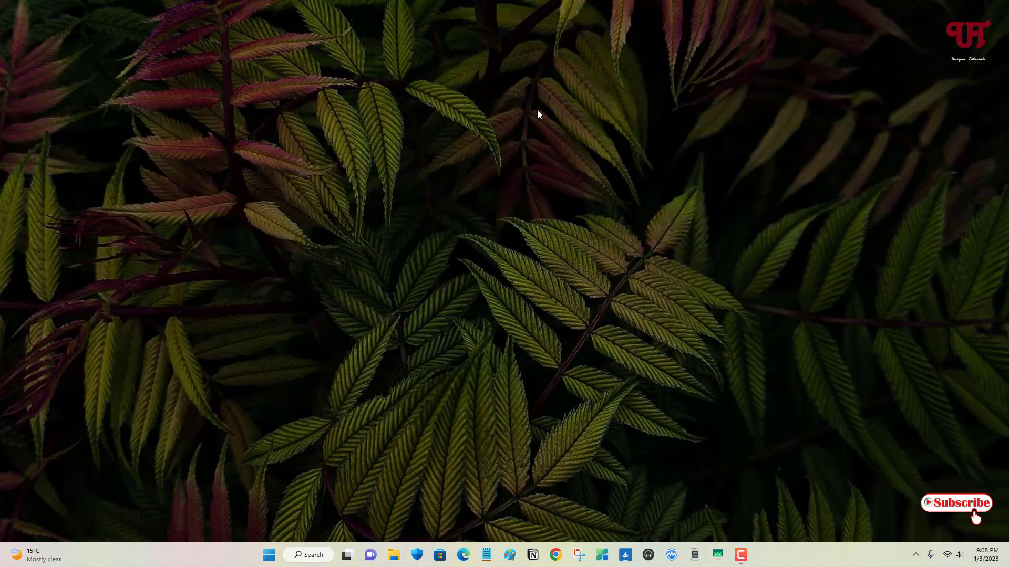